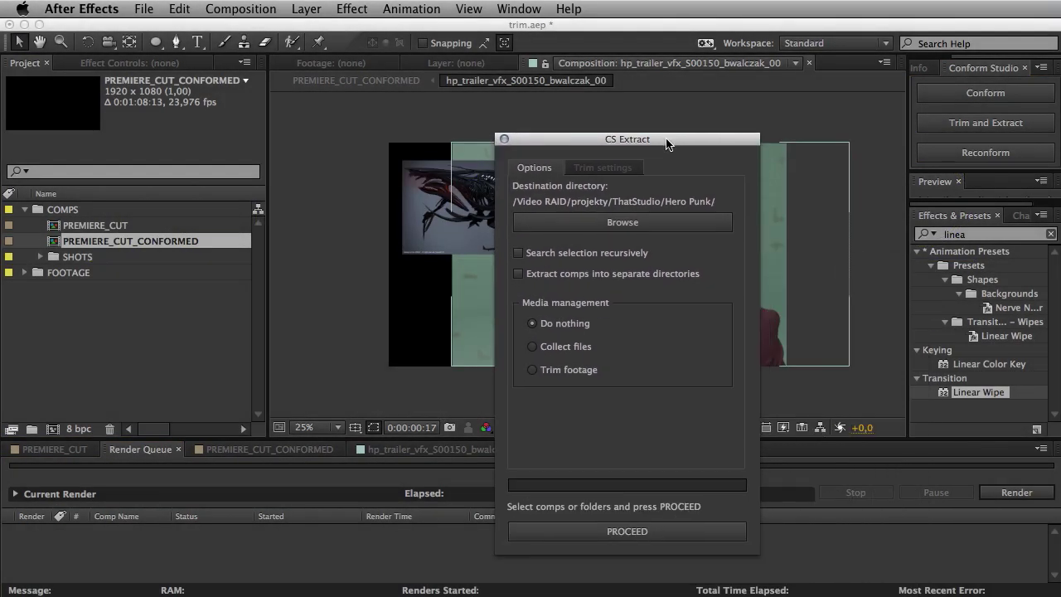
Expand the SHOTS folder and inspect shot comps S00040 through S00080
drag(667, 142, 664, 139)
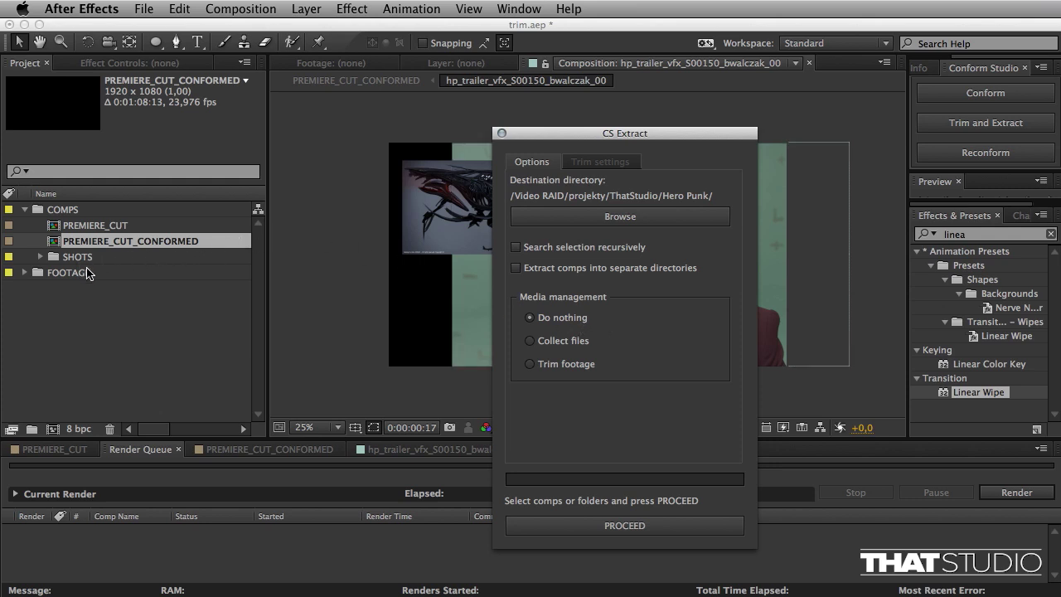
click(40, 257)
drag(48, 315, 80, 385)
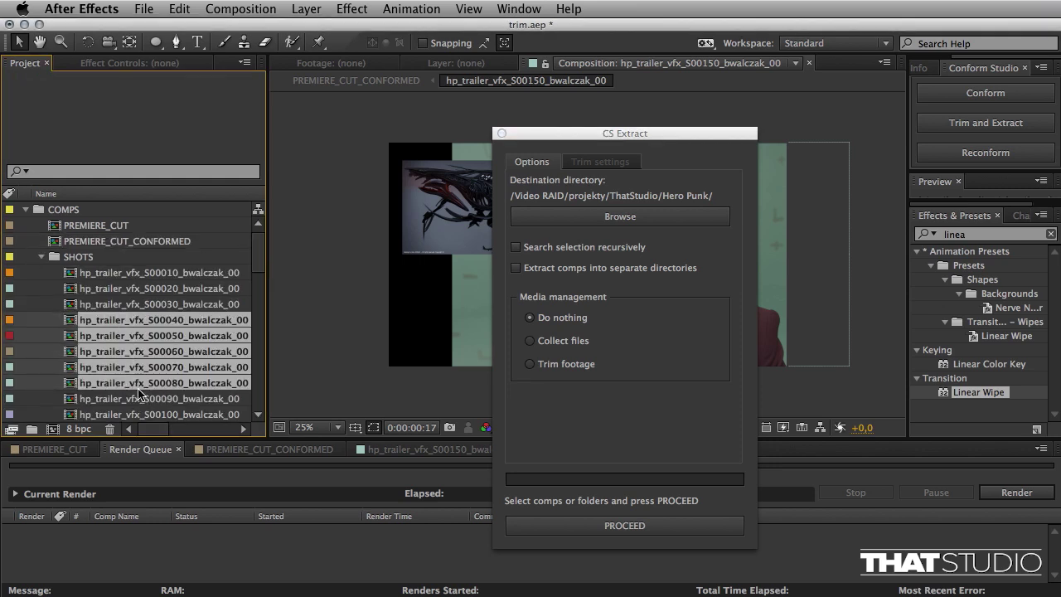
click(74, 262)
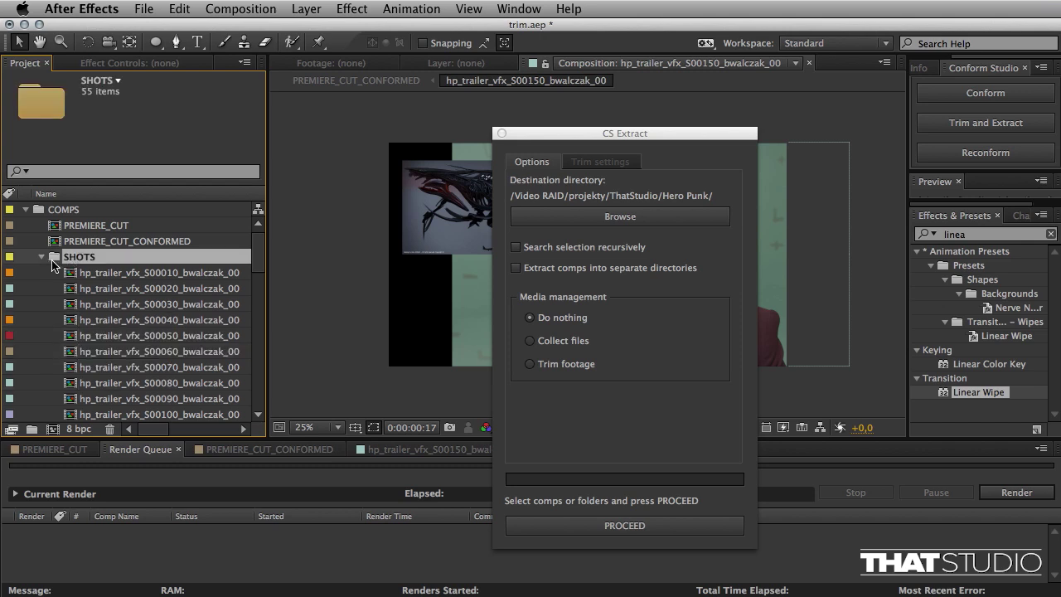
click(44, 257)
Try the COMPS folder with recursive search, then settle on SHOTS with recursion off
click(54, 212)
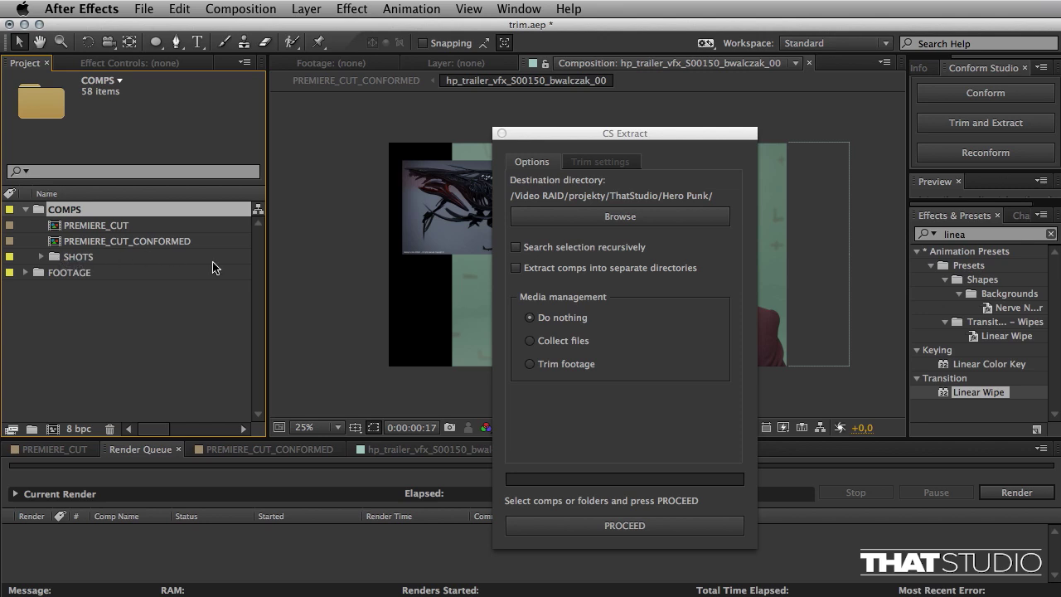
click(516, 247)
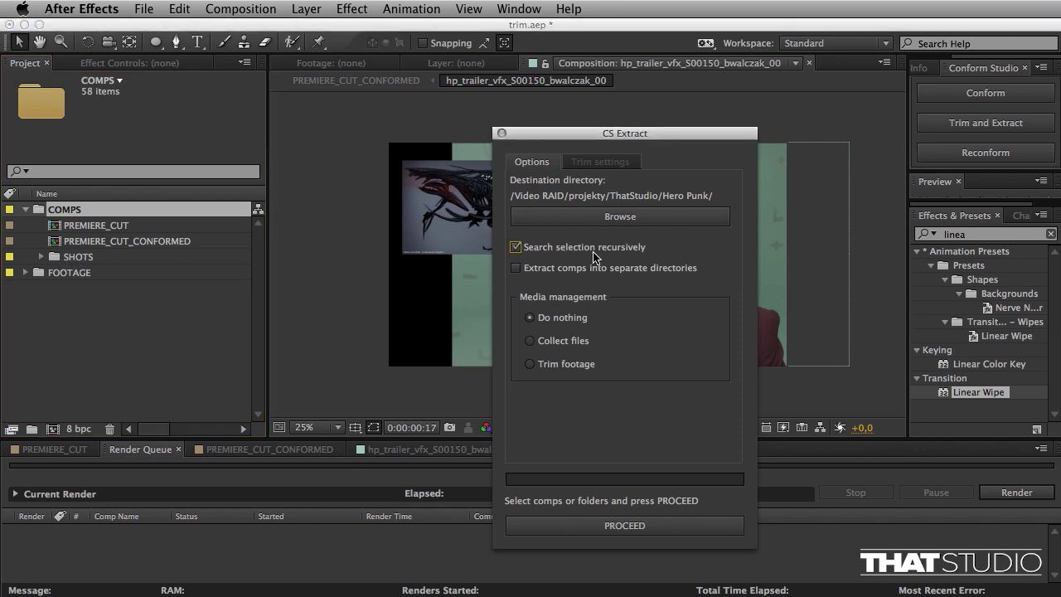
click(83, 257)
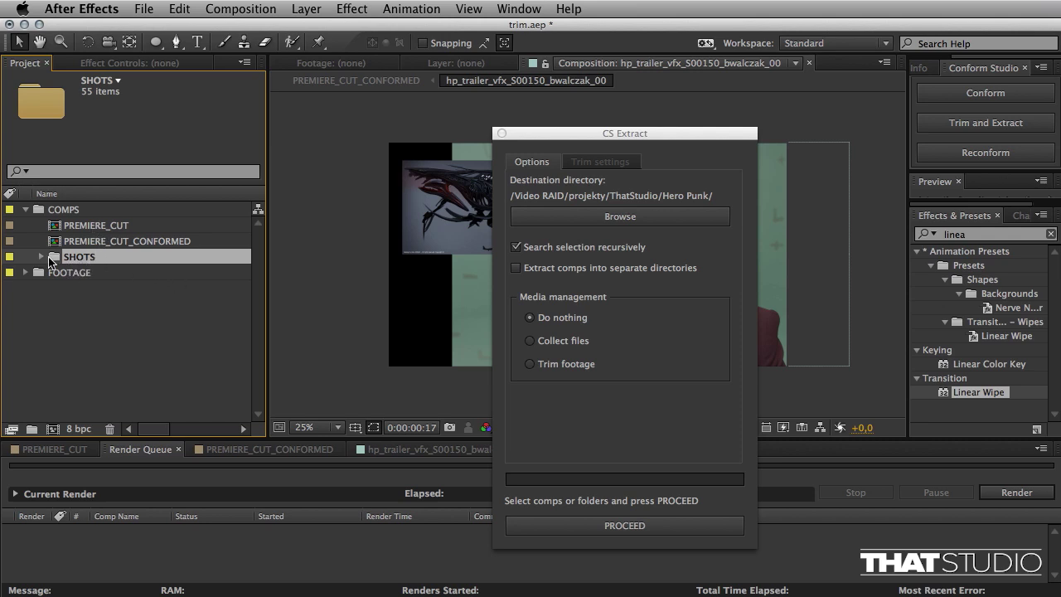
click(515, 247)
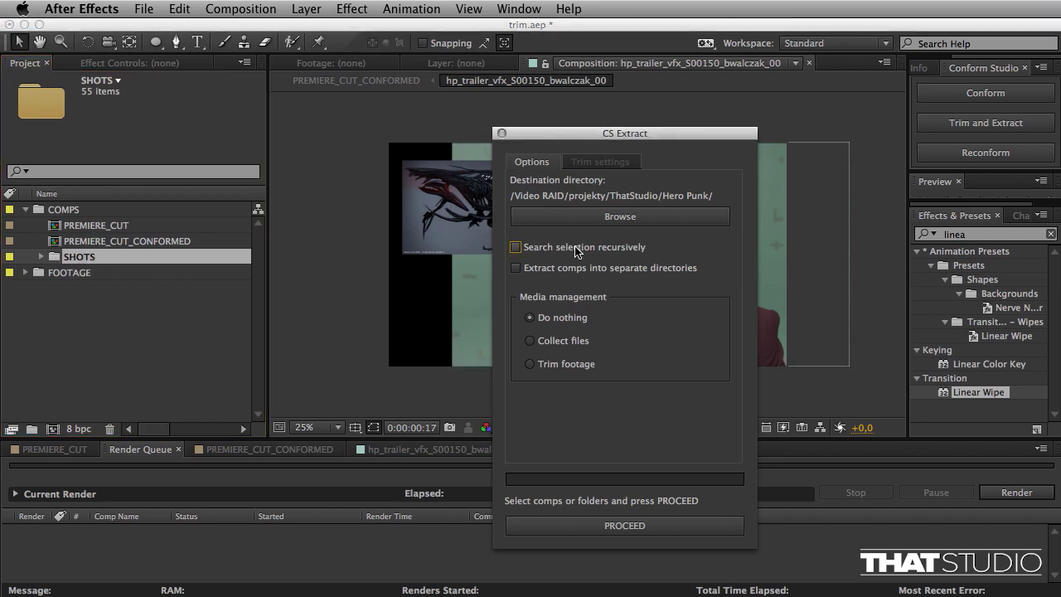
Create a new folder 'export 2' inside Hero Punk as the extraction destination
click(572, 216)
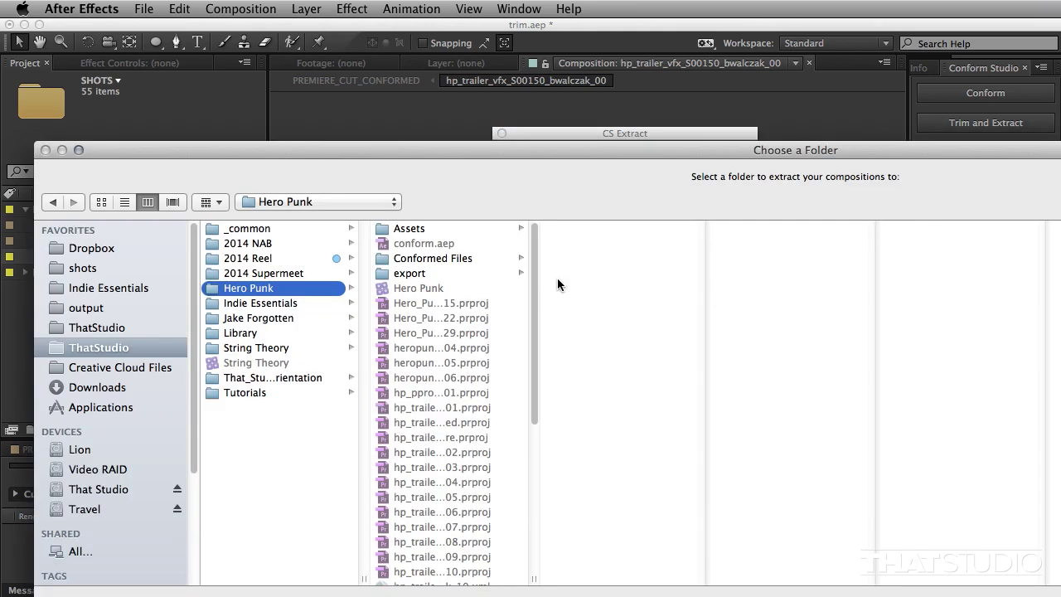
key(shift+super+n)
text(export 2)
key(Return)
key(Return)
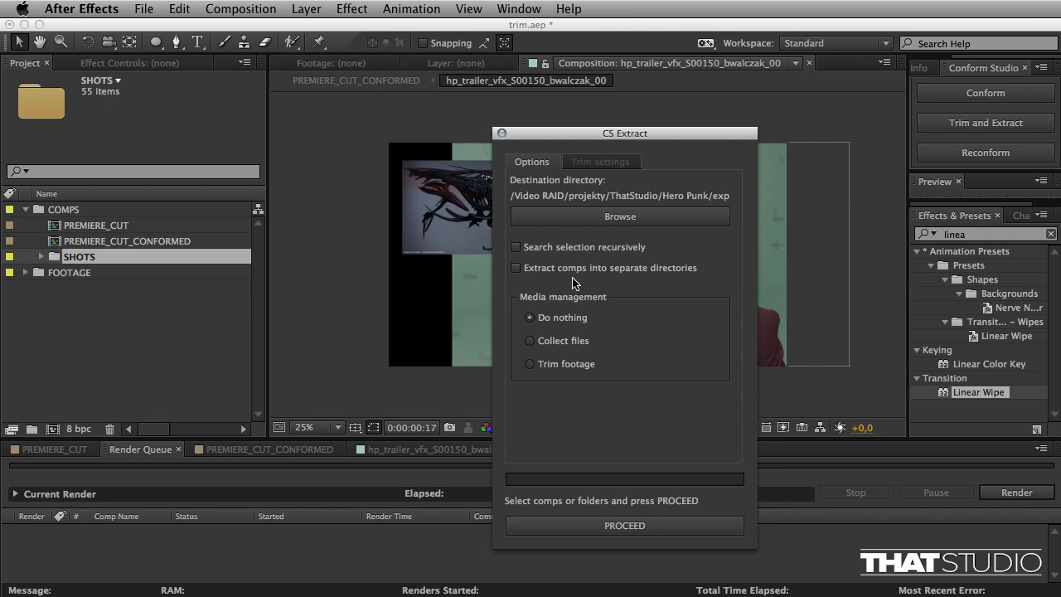
Extract comps into separate directories and choose Trim footage, showing the ProRes 422 HQ trim settings
click(517, 268)
click(531, 342)
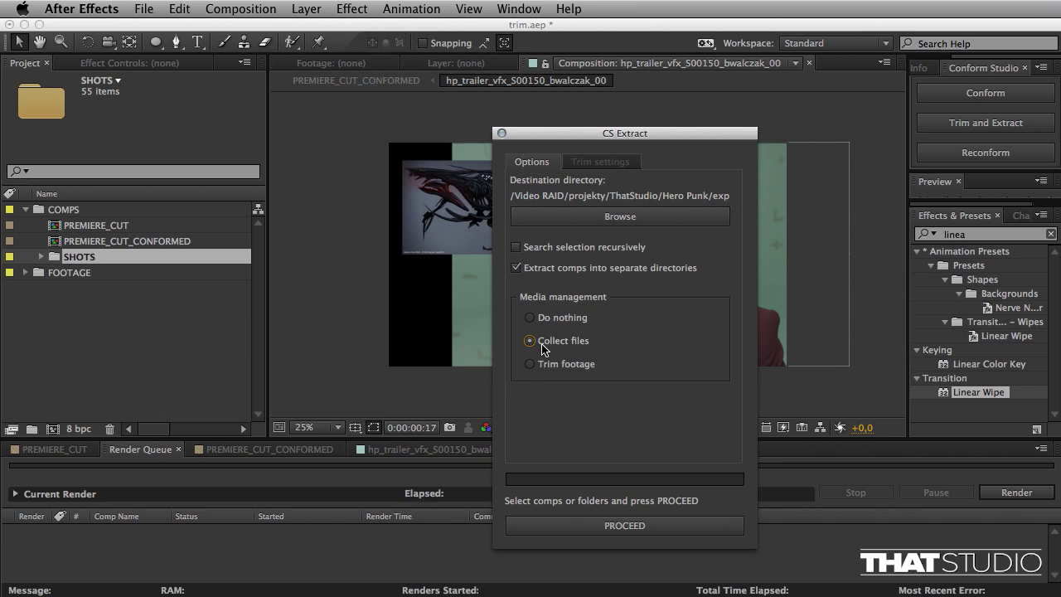
click(145, 8)
mouse_move(211, 358)
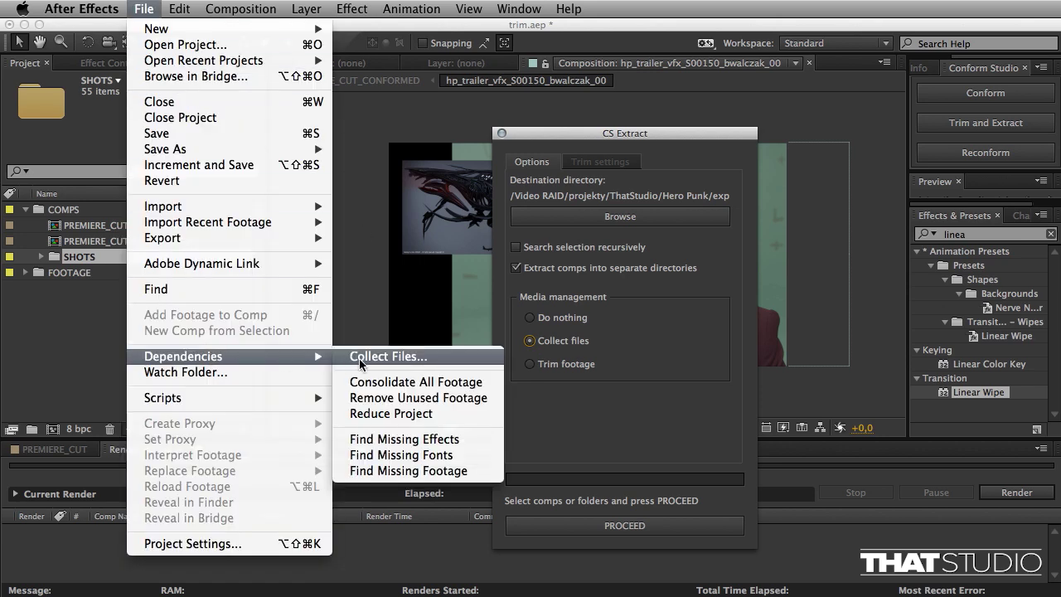
click(621, 363)
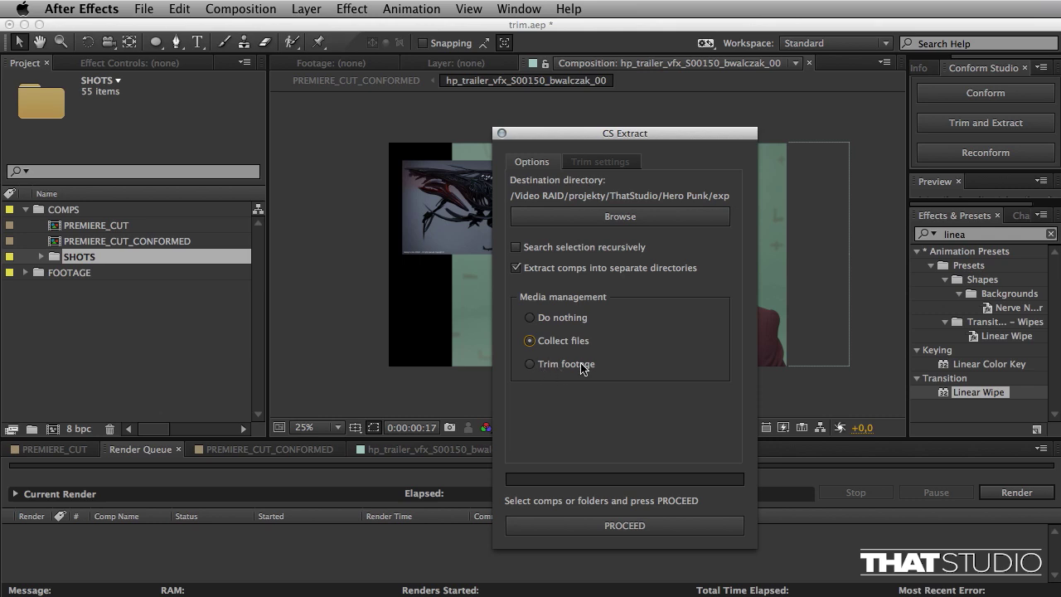
click(557, 366)
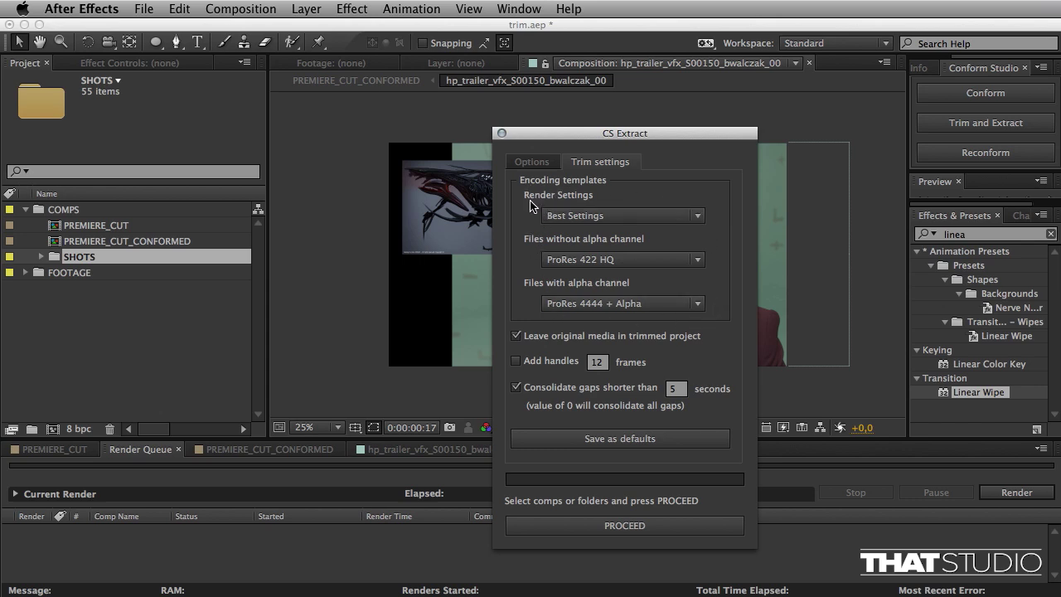
click(580, 217)
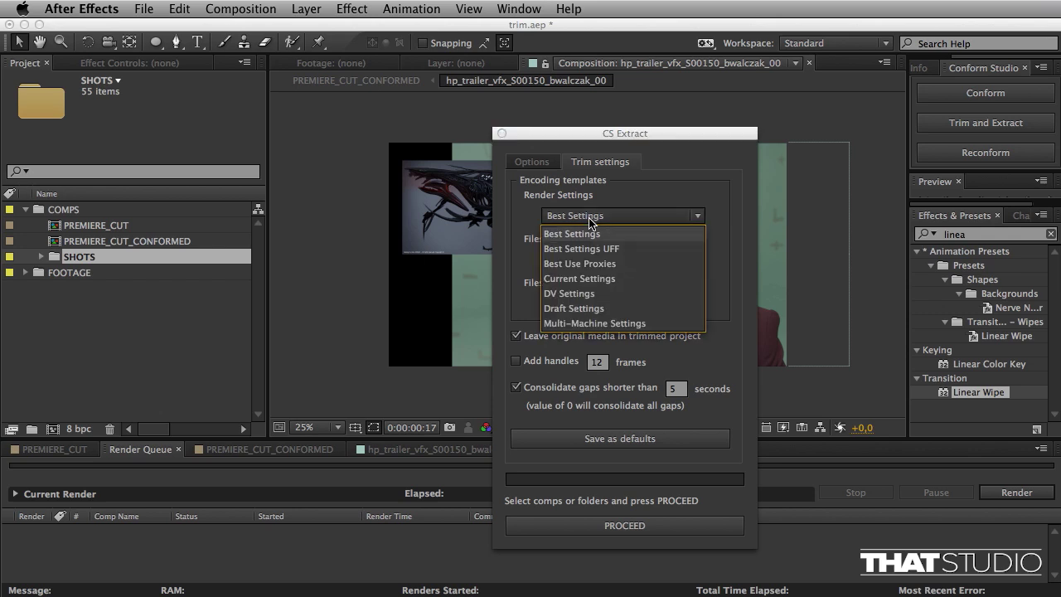
click(523, 232)
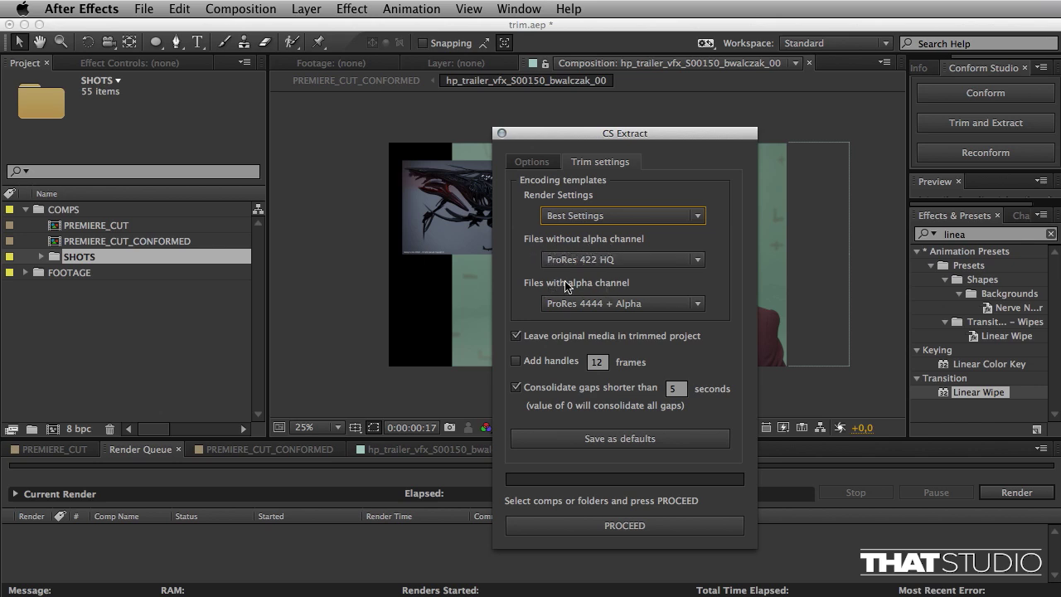
click(585, 260)
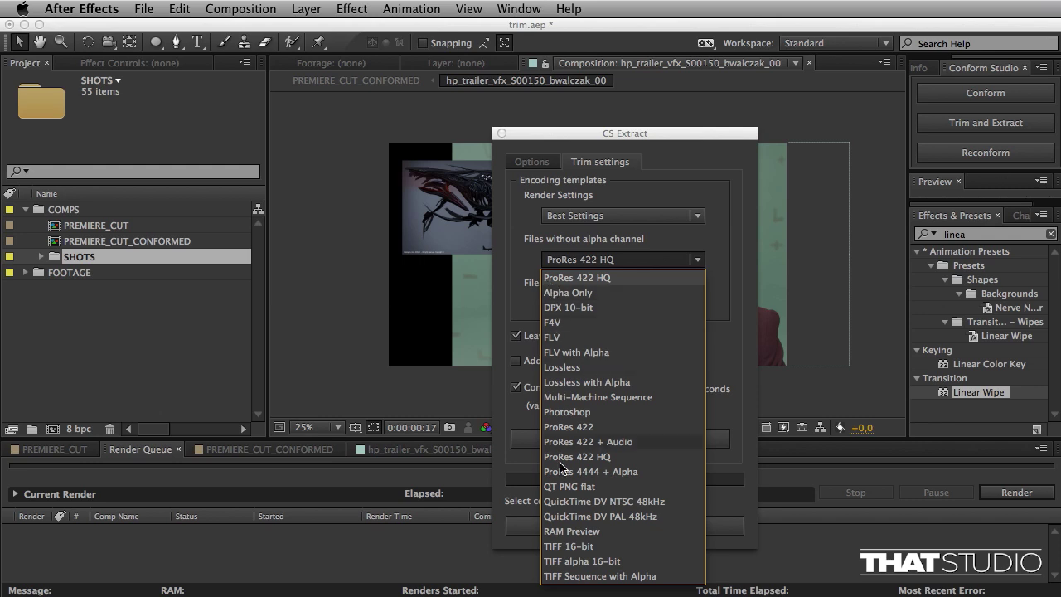
click(525, 264)
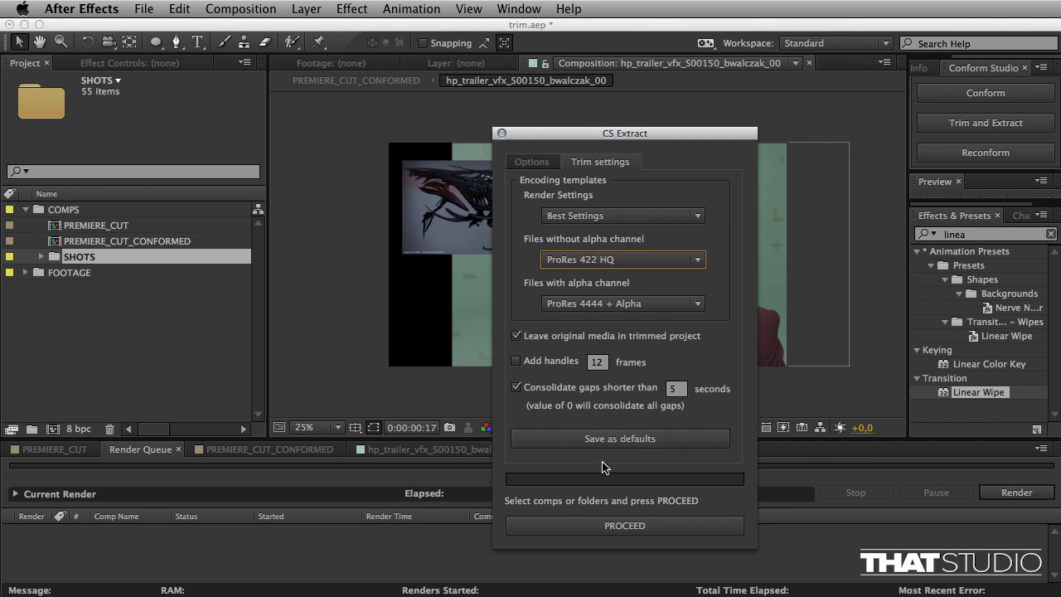
Run the extraction, acknowledge the saved compositions, and close CS Extract
click(601, 527)
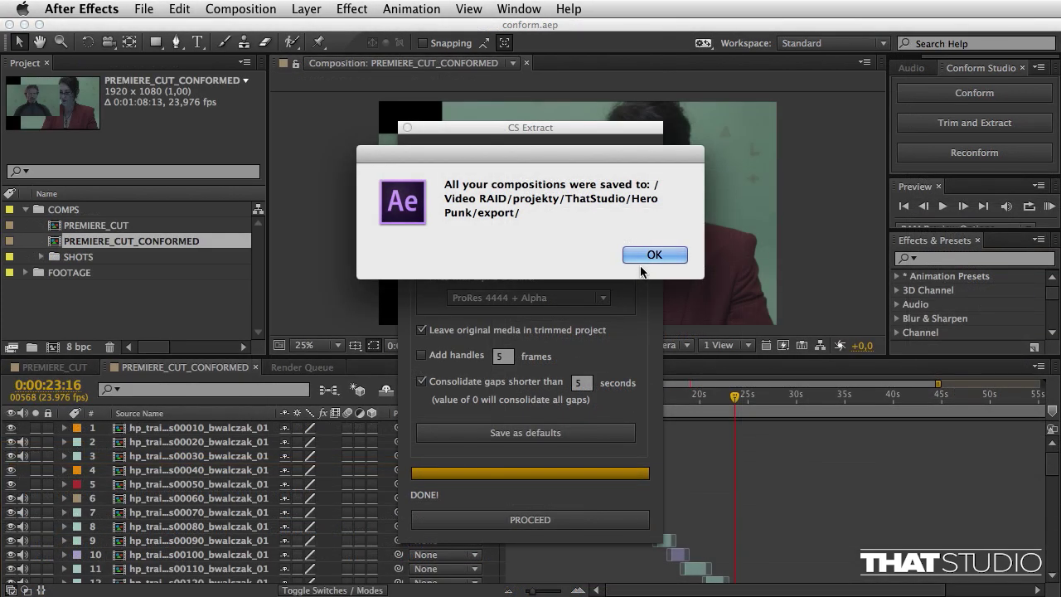
click(644, 255)
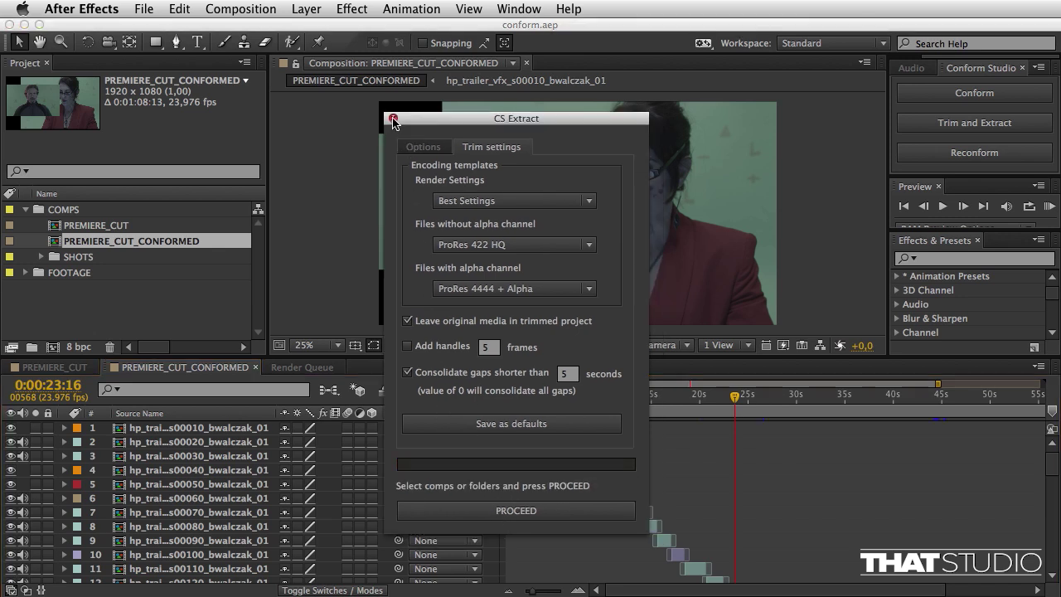
click(393, 120)
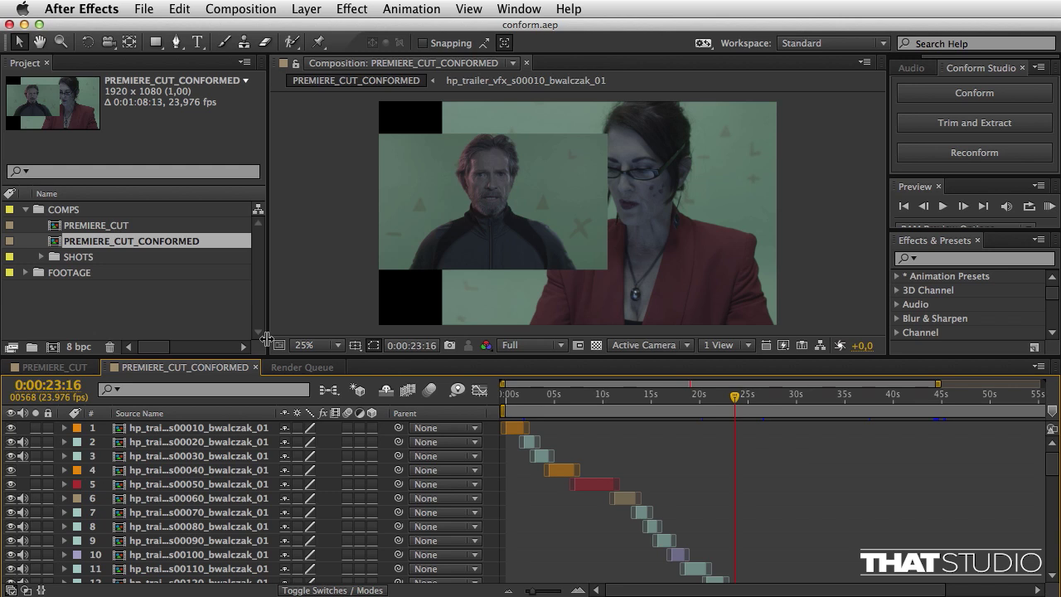
key(super+Tab)
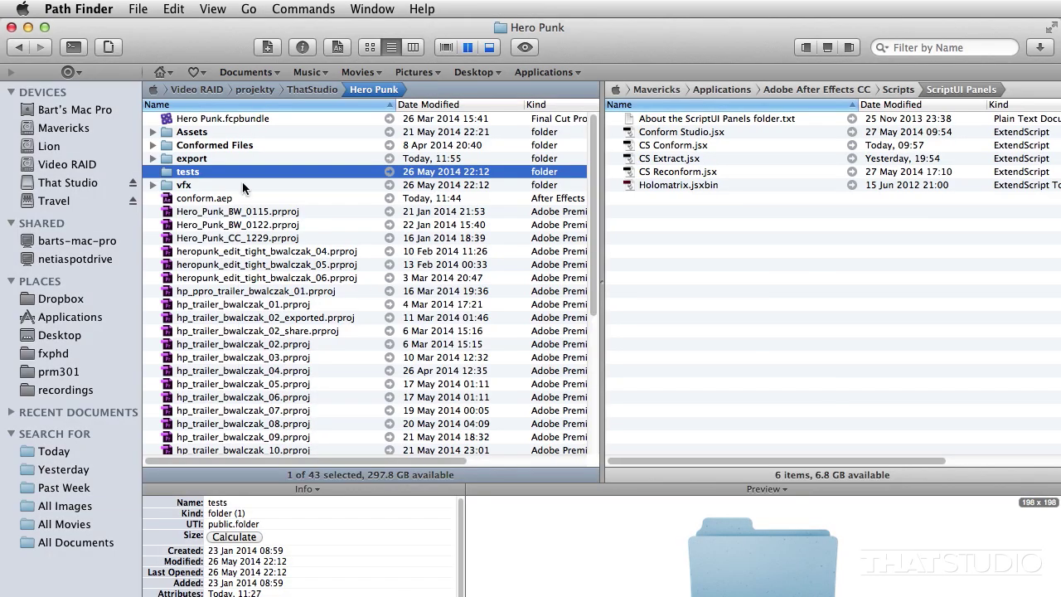
double_click(202, 158)
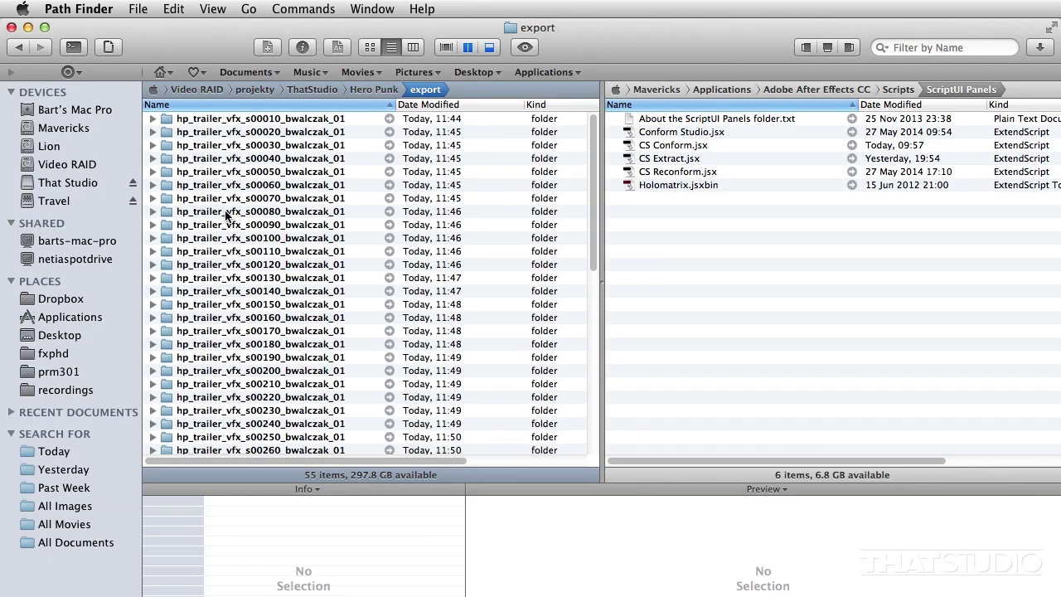
click(153, 225)
double_click(186, 251)
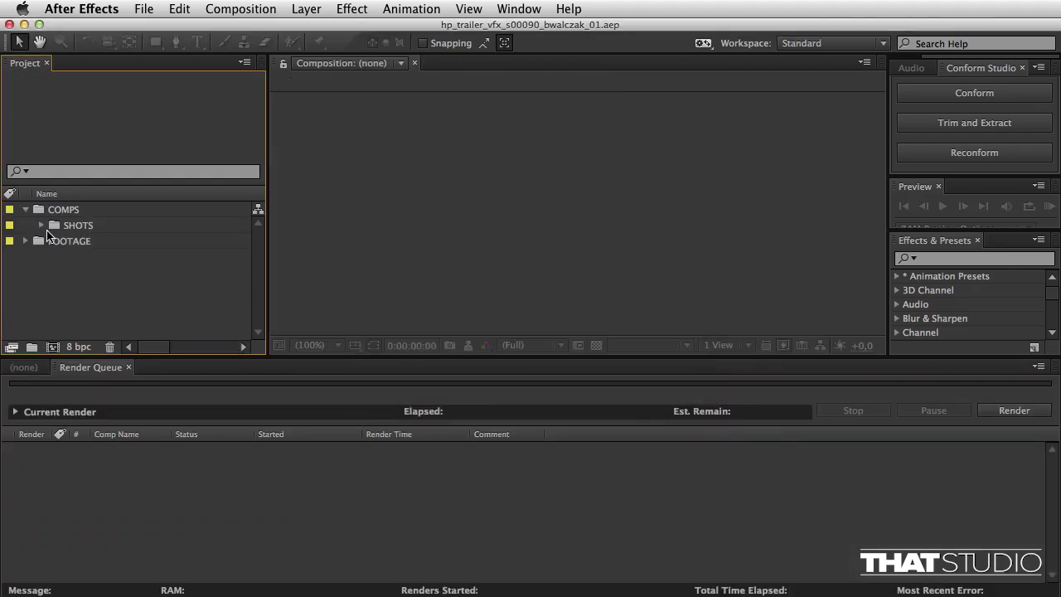
Open the s00090 shot comp, reveal Time Remap on its layers, and toggle layer 1 to compare clips
click(42, 224)
click(73, 242)
double_click(73, 242)
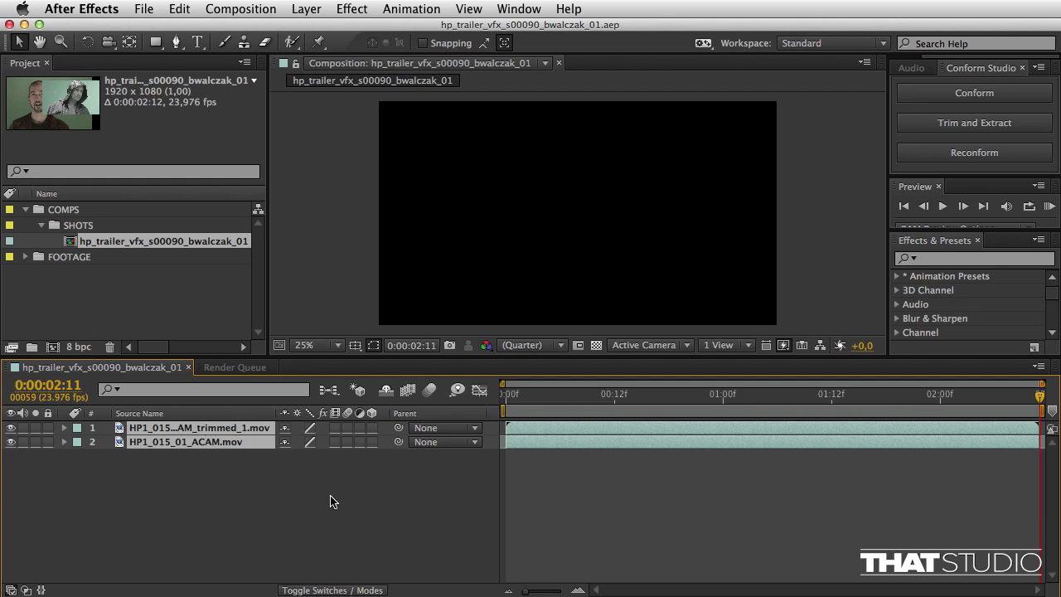
key(super+alt+t)
key(Home)
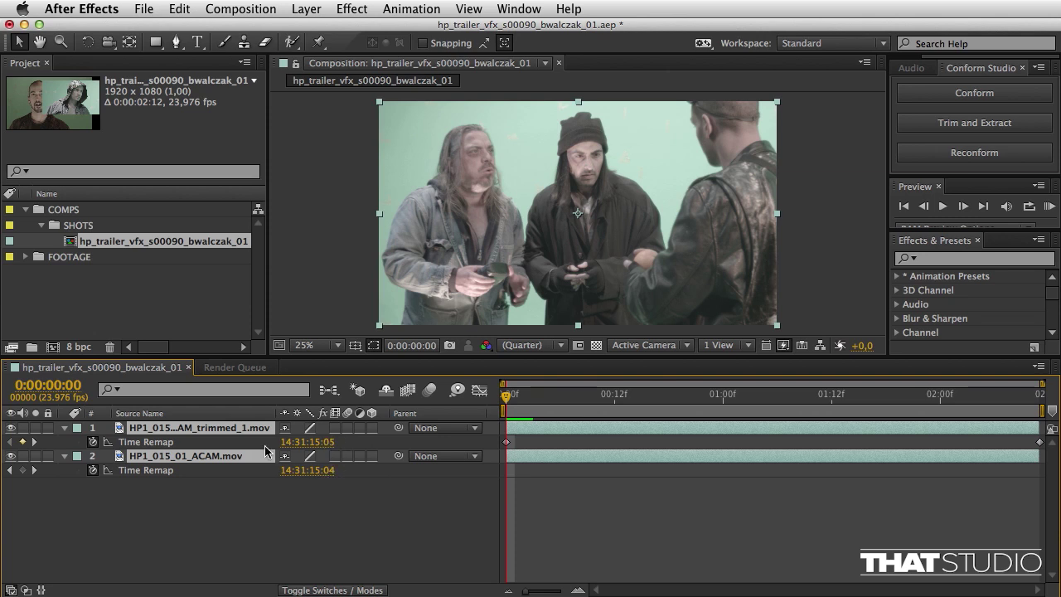
key(super+shift+a)
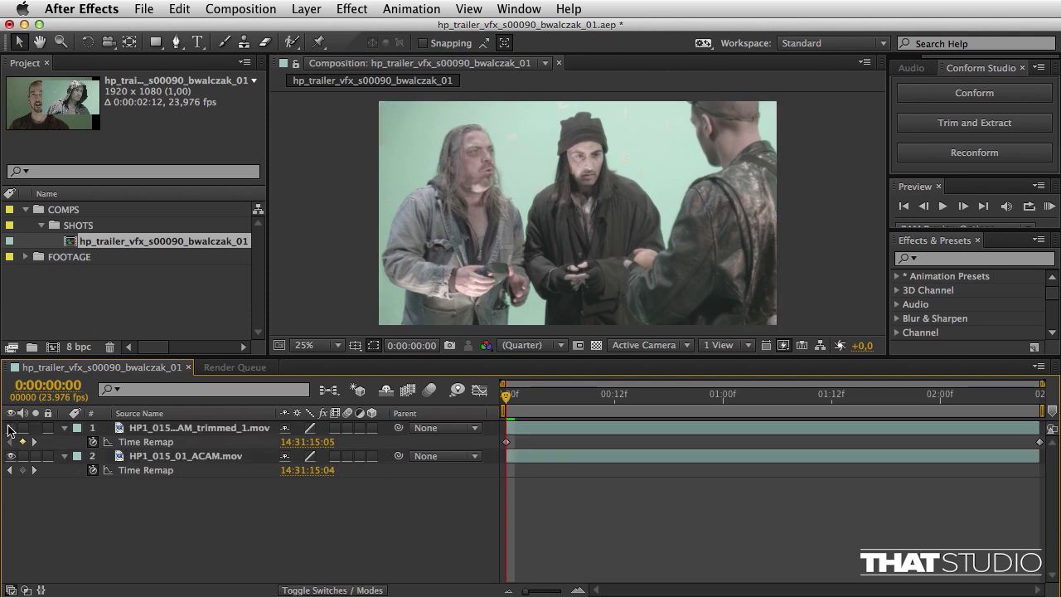
click(10, 428)
click(10, 428)
click(10, 427)
Open the s00130 project without saving s00090, then open its shot comp
key(super+Tab)
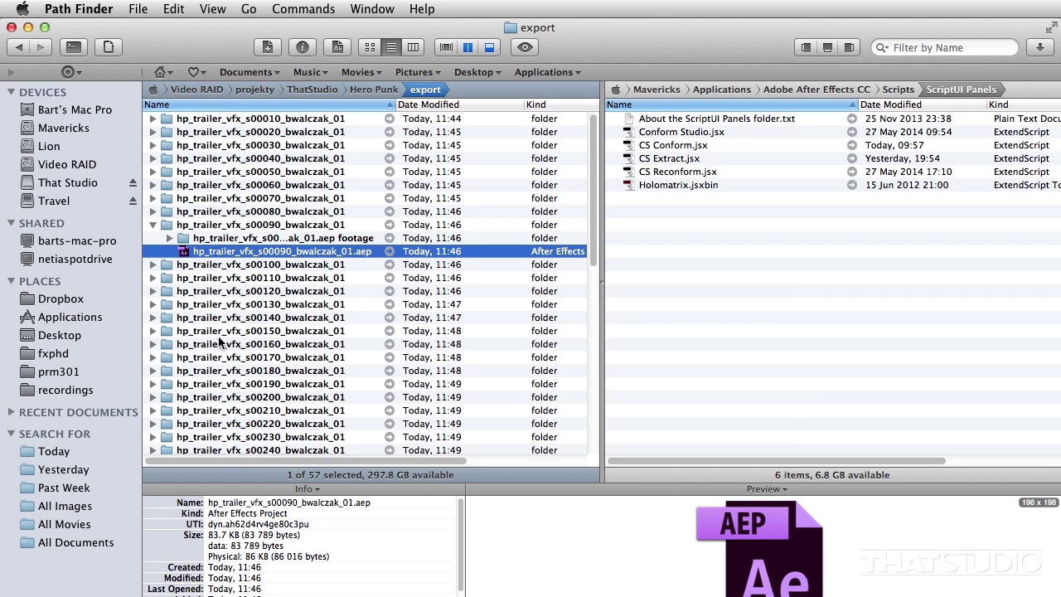
click(153, 331)
double_click(248, 358)
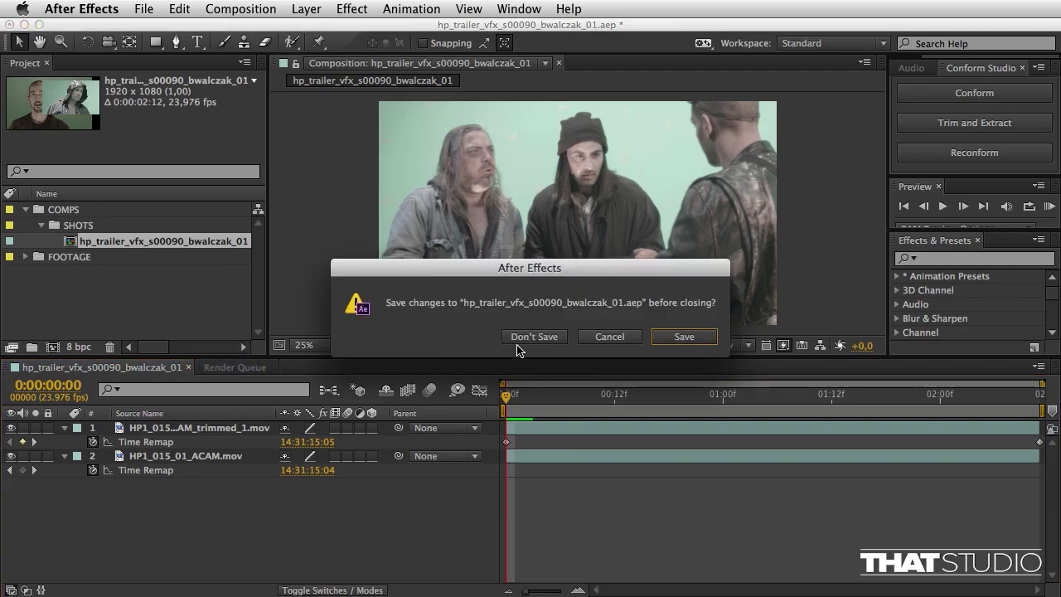
click(519, 343)
double_click(73, 242)
Reveal Time Remap on all four layers and show the Stretch column (100% and 80%)
key(super+a)
key(super+alt+t)
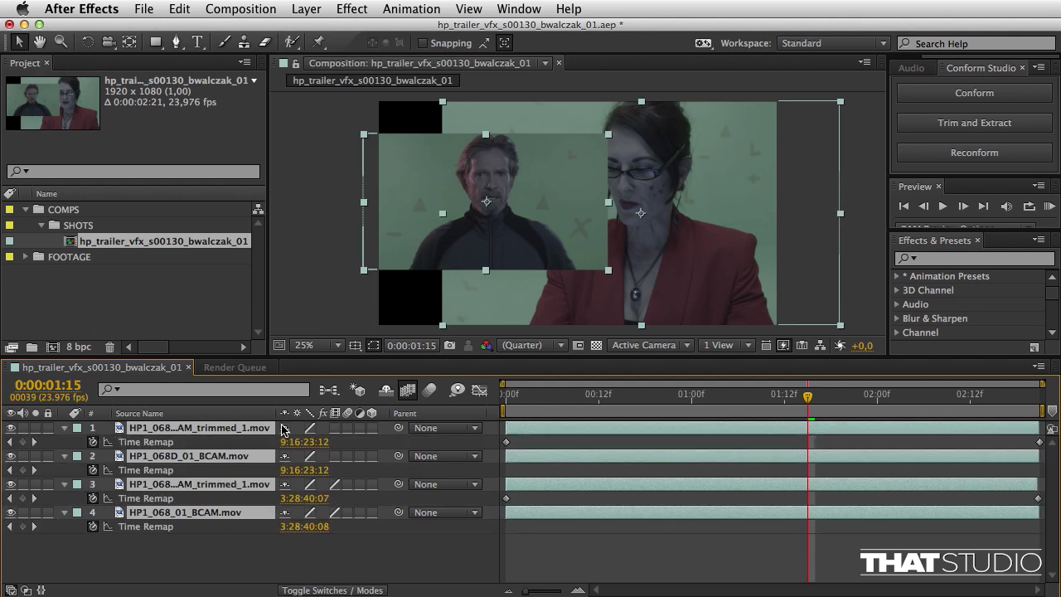
right_click(489, 415)
mouse_move(526, 472)
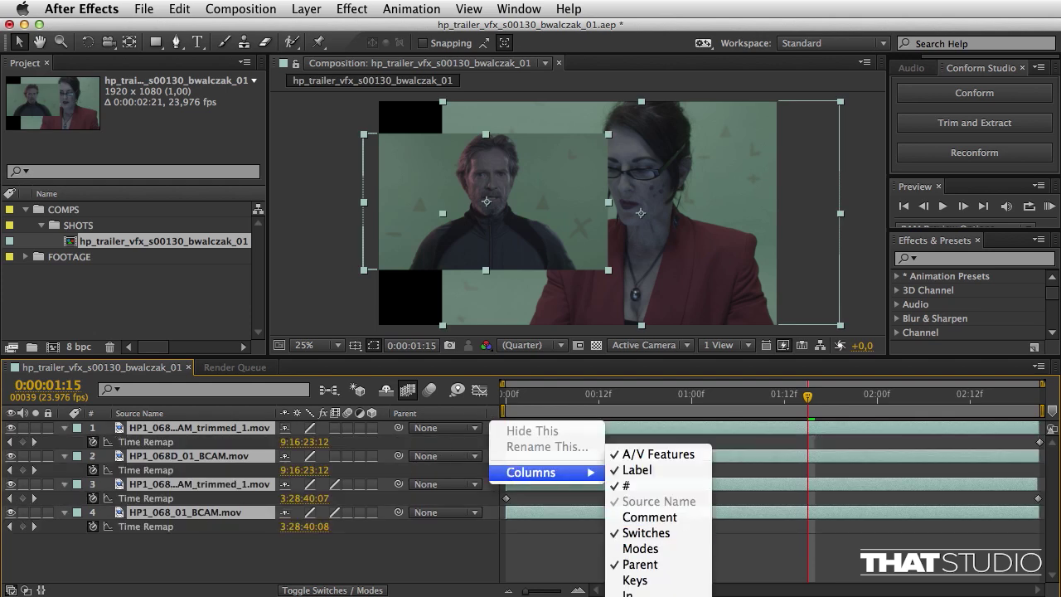
click(655, 590)
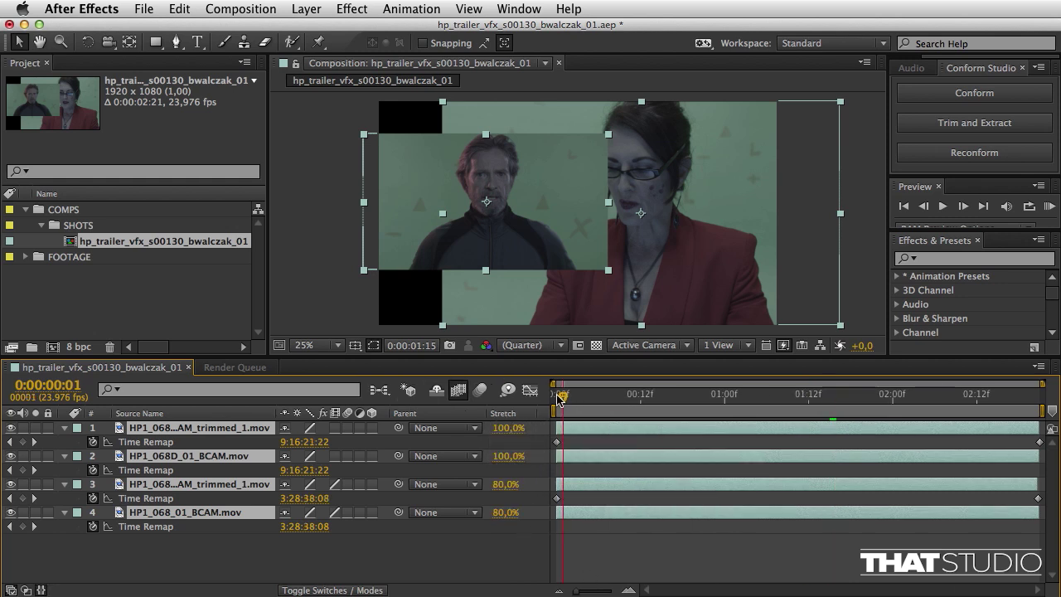
Step to frame 2 and back, and turn on frame blending for layer 4
key(Home)
click(510, 572)
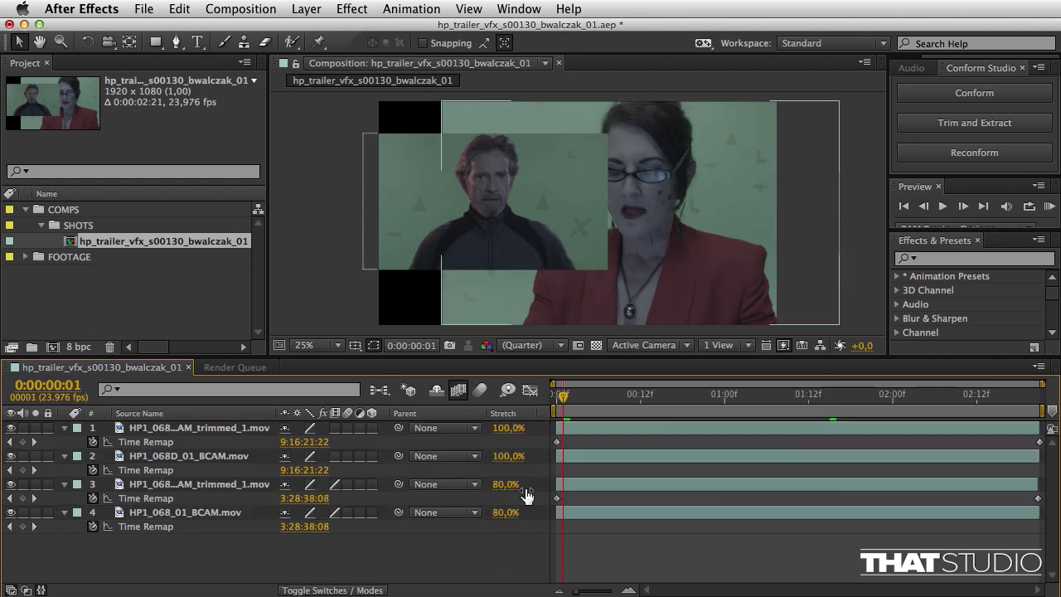
drag(559, 394, 570, 396)
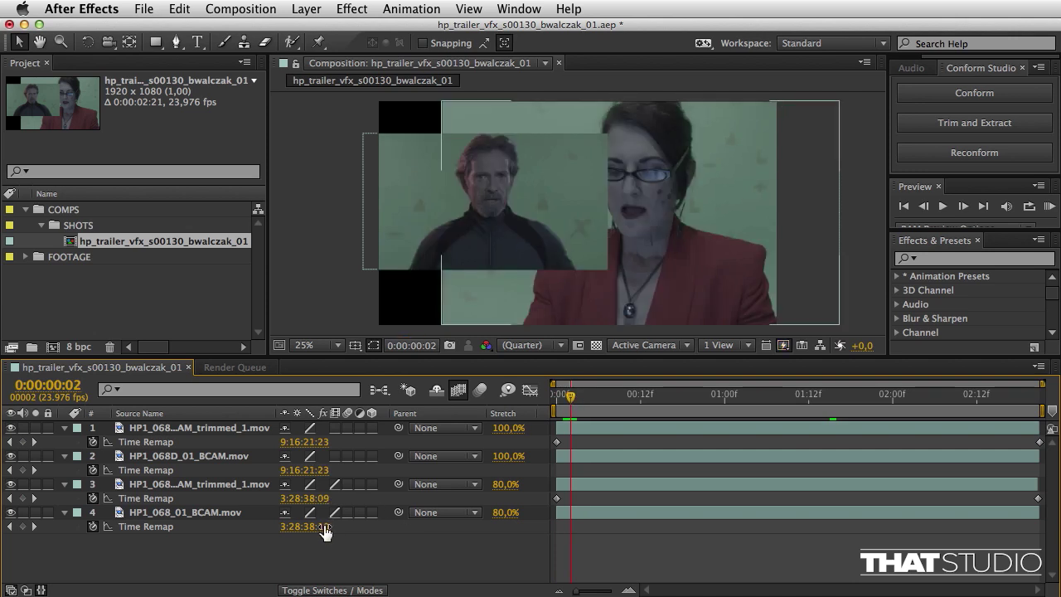
key(Page_Down)
key(Page_Down)
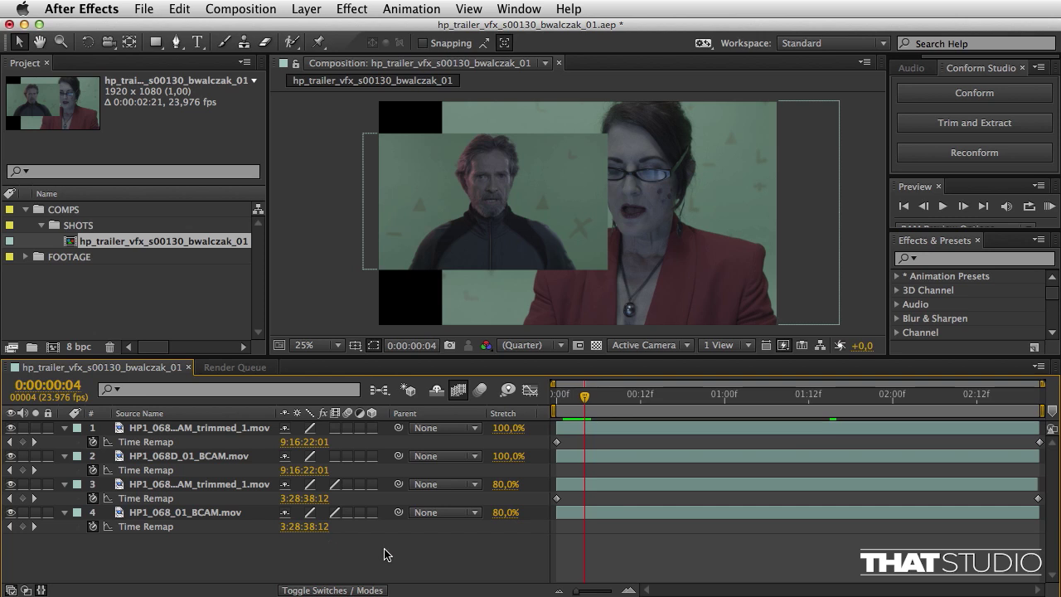
key(Home)
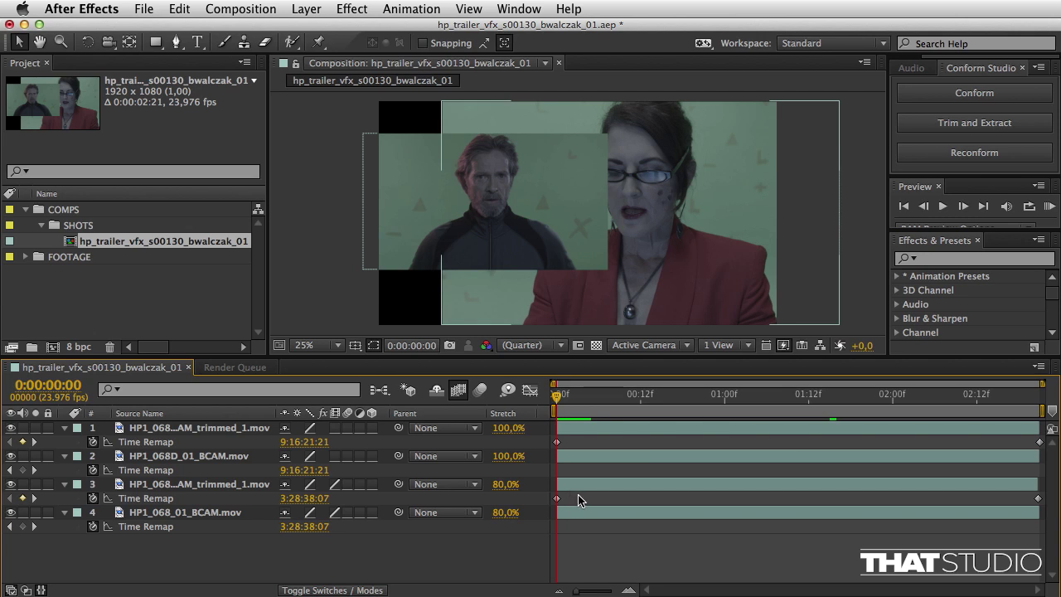
click(335, 512)
At frame 2, toggle layer 3's visibility to compare its 3:28:38:09 remap with the original
key(Page_Down)
key(Page_Down)
click(12, 484)
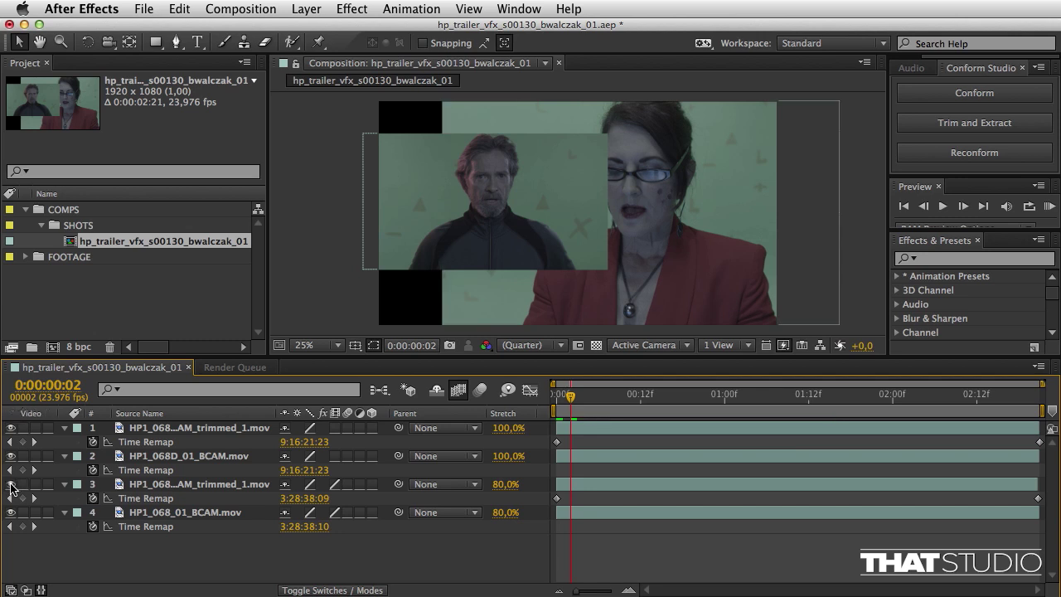
click(12, 484)
click(12, 484)
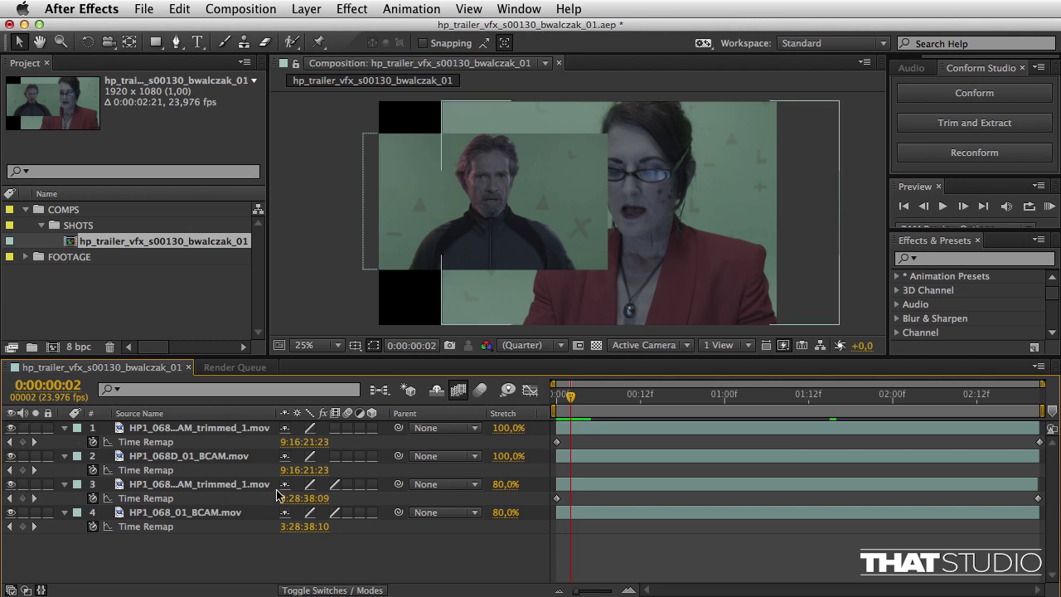